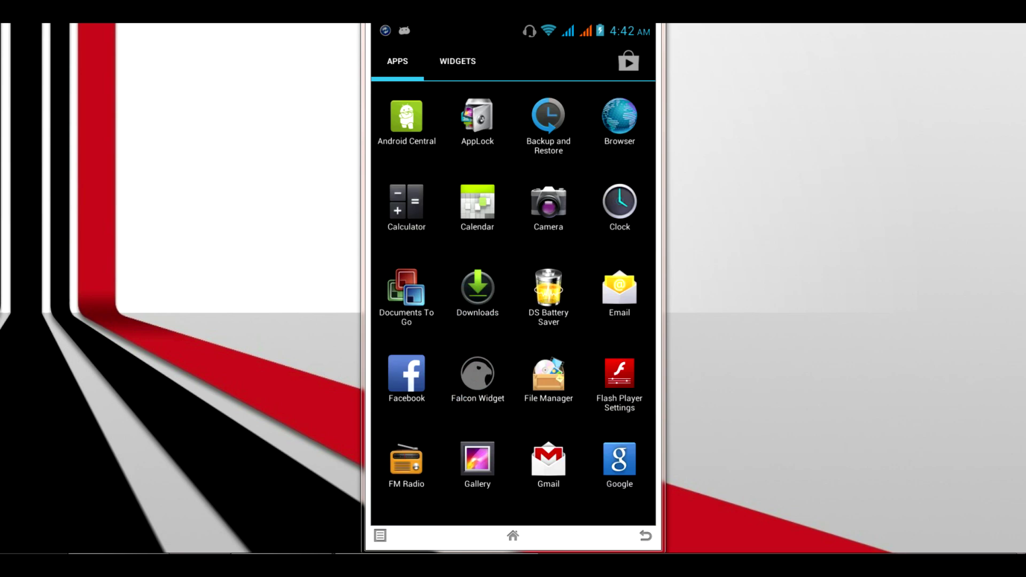
- Open Xposed Installer and install or update the Xposed framework, accepting the completion notice
{"action": "left_click_drag", "start_coordinate": [558, 344], "coordinate": [428, 343]}
{"action": "left_click_drag", "start_coordinate": [566, 342], "coordinate": [428, 343]}
{"action": "left_click", "coordinate": [552, 309]}
{"action": "left_click", "coordinate": [551, 300]}
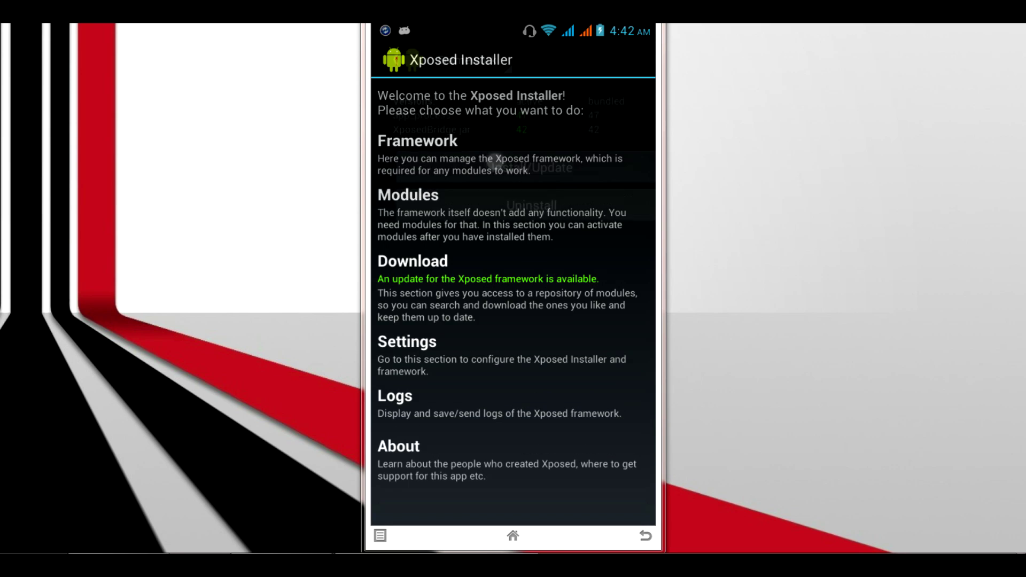
{"action": "left_click", "coordinate": [417, 142]}
{"action": "left_click", "coordinate": [513, 167]}
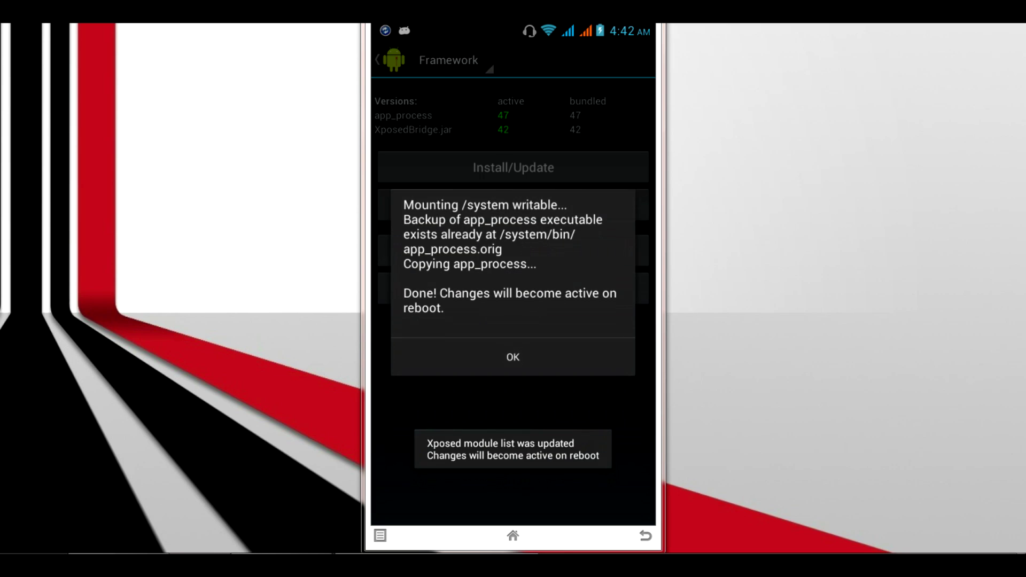
{"action": "left_click", "coordinate": [513, 357]}
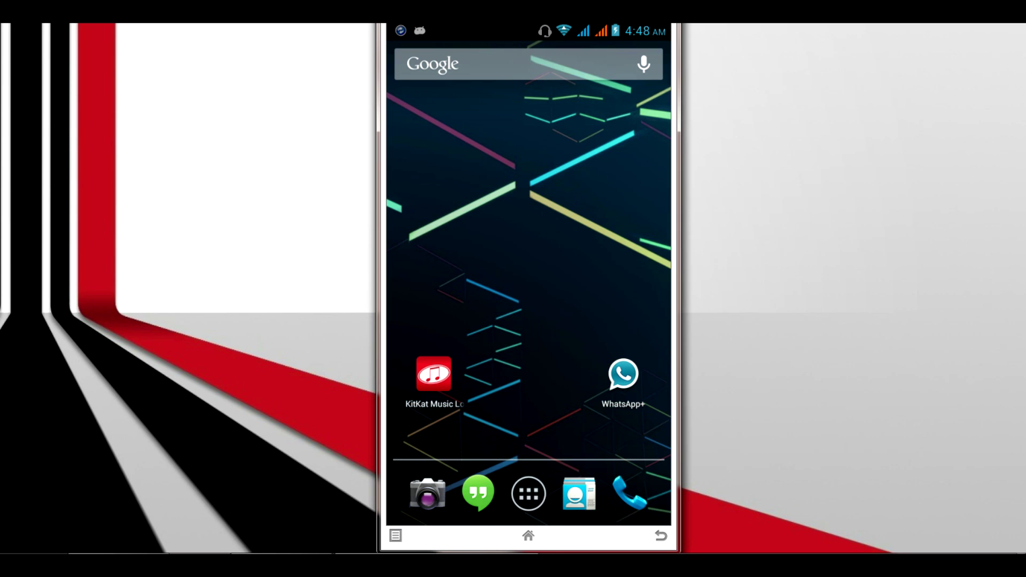
- Enable the KitKat Music Lockscreen module in Xposed Installer and open the Framework section
{"action": "left_click", "coordinate": [529, 493]}
{"action": "mouse_move", "coordinate": [610, 318]}
{"action": "left_mouse_down"}
{"action": "mouse_move", "coordinate": [454, 321]}
{"action": "mouse_move", "coordinate": [604, 321]}
{"action": "left_mouse_up"}
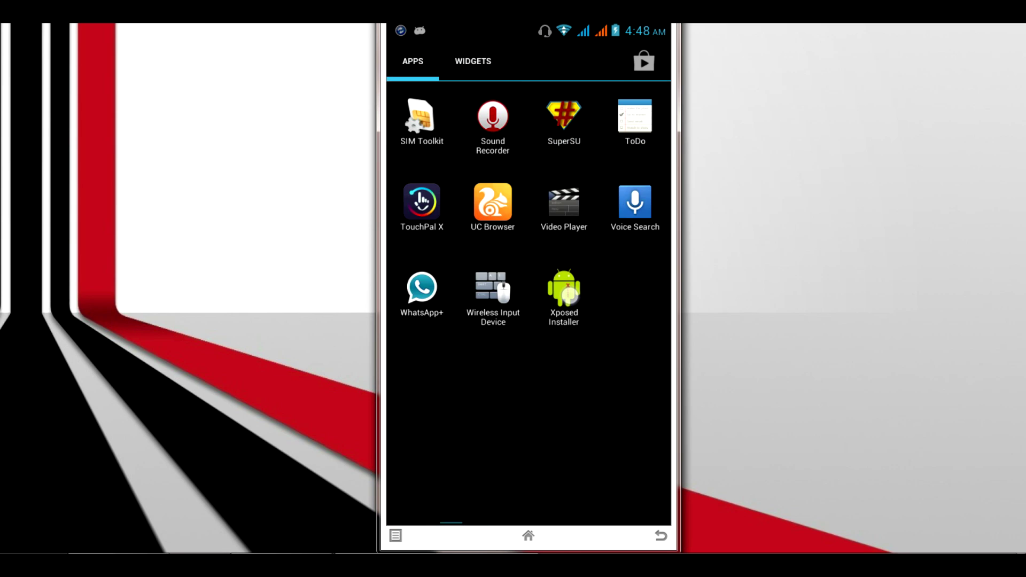
{"action": "left_click", "coordinate": [566, 294]}
{"action": "left_click", "coordinate": [521, 212]}
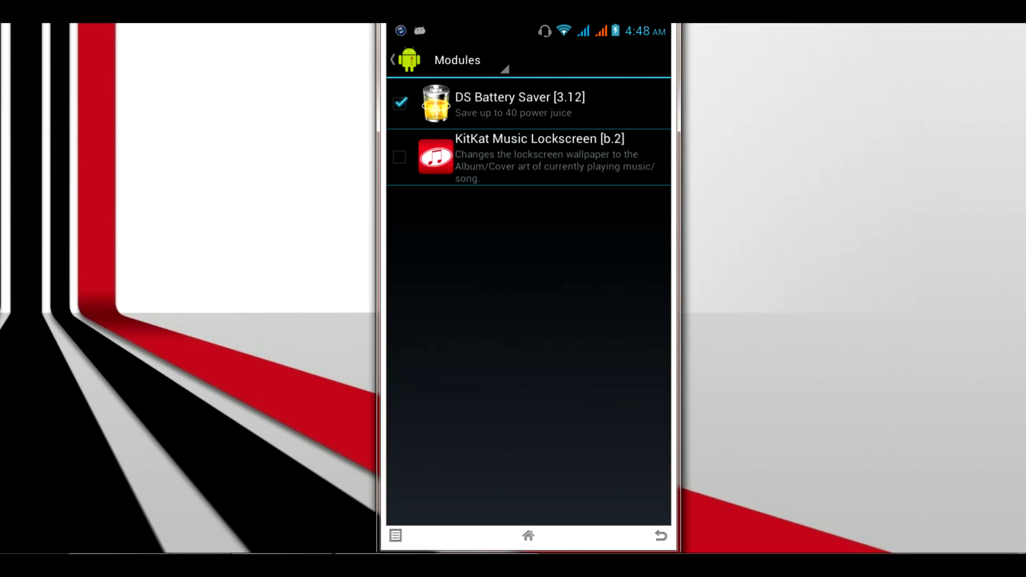
{"action": "left_click", "coordinate": [399, 157]}
{"action": "key", "text": "Escape"}
{"action": "left_click", "coordinate": [497, 165]}
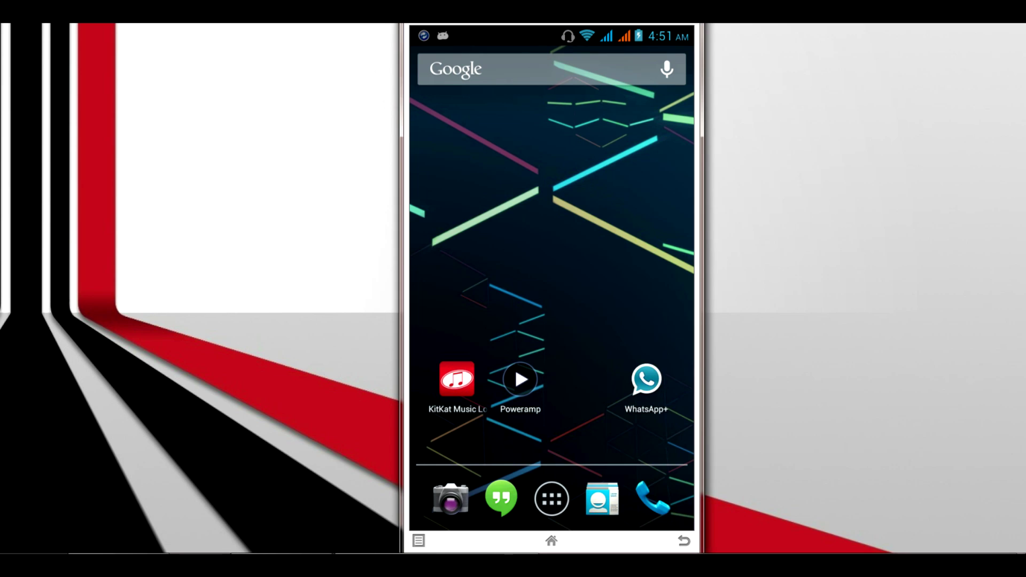
- Start playing the current song in Poweramp and return to the phone's home screen
{"action": "right_click", "coordinate": [822, 175]}
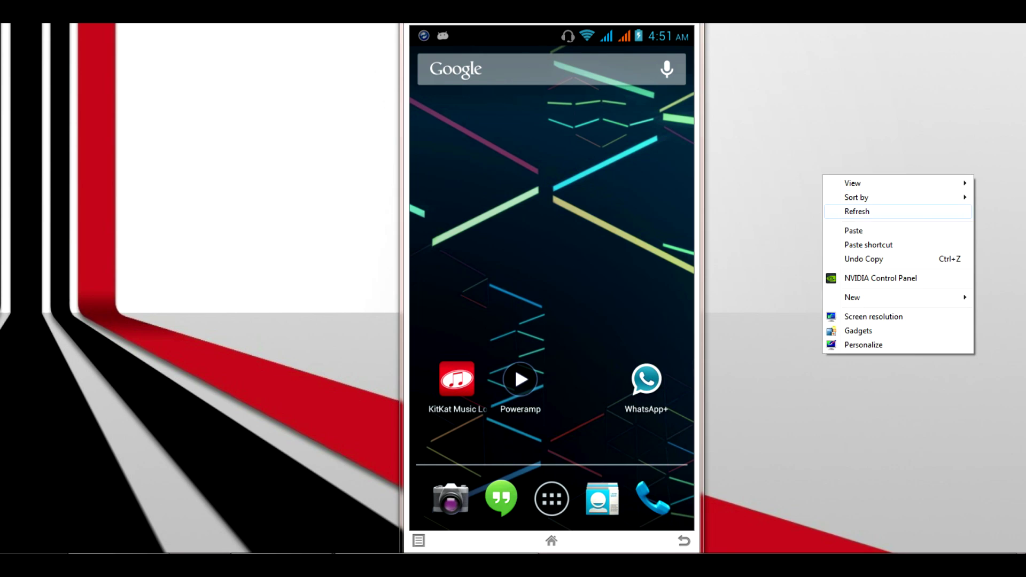
{"action": "left_click", "coordinate": [858, 211]}
{"action": "left_click", "coordinate": [520, 379]}
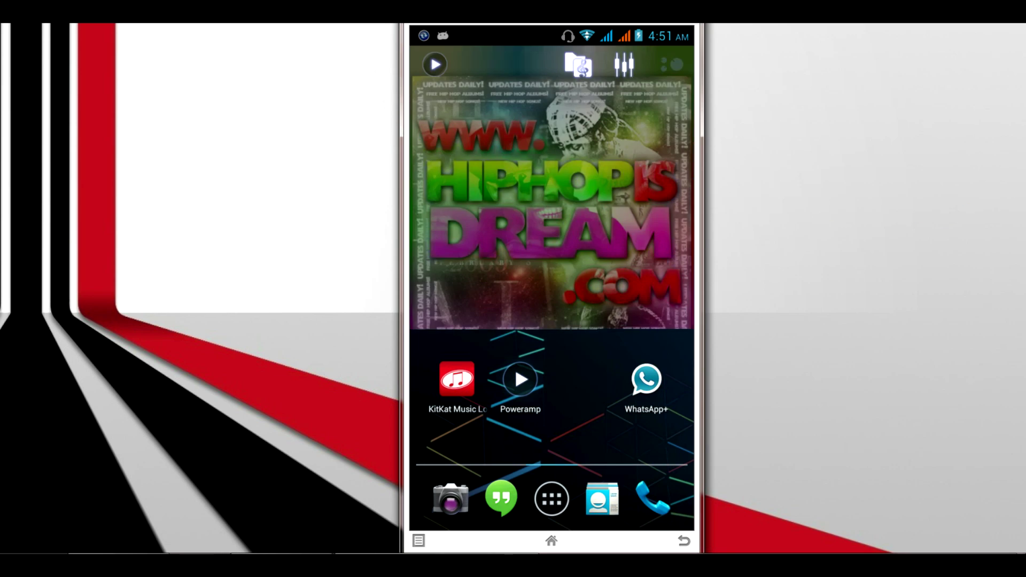
{"action": "left_click", "coordinate": [553, 423]}
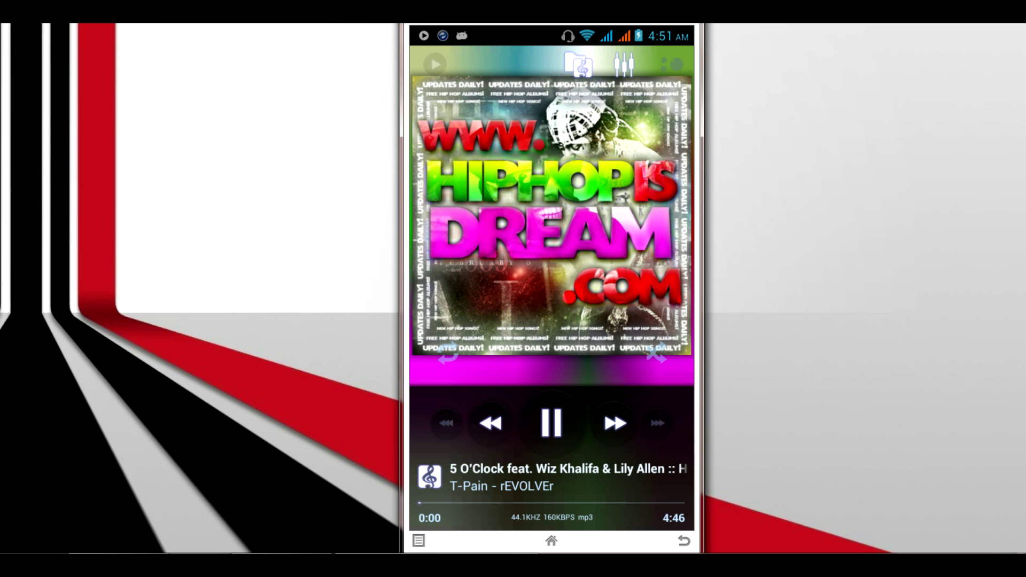
{"action": "left_click", "coordinate": [552, 541]}
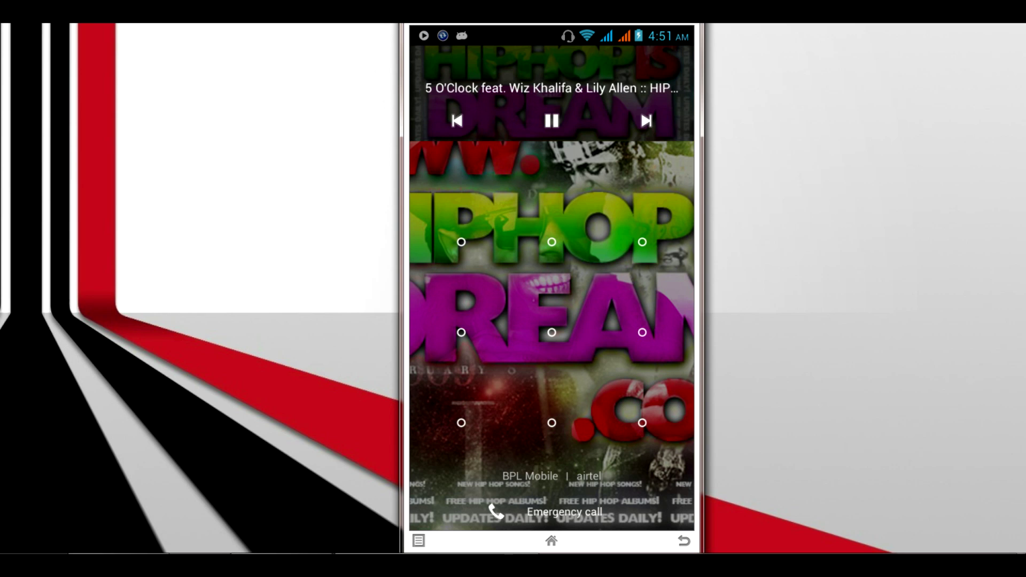
- Unlock the phone with its unlock pattern and view the playing song in Poweramp before returning home
{"action": "left_click_drag", "start_coordinate": [674, 223], "coordinate": [643, 423]}
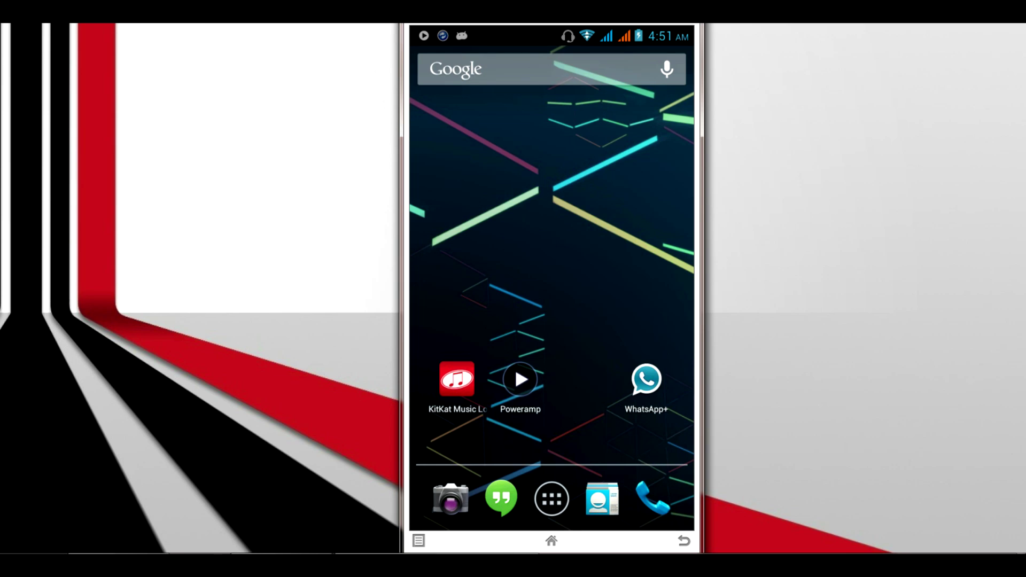
{"action": "left_click", "coordinate": [520, 380]}
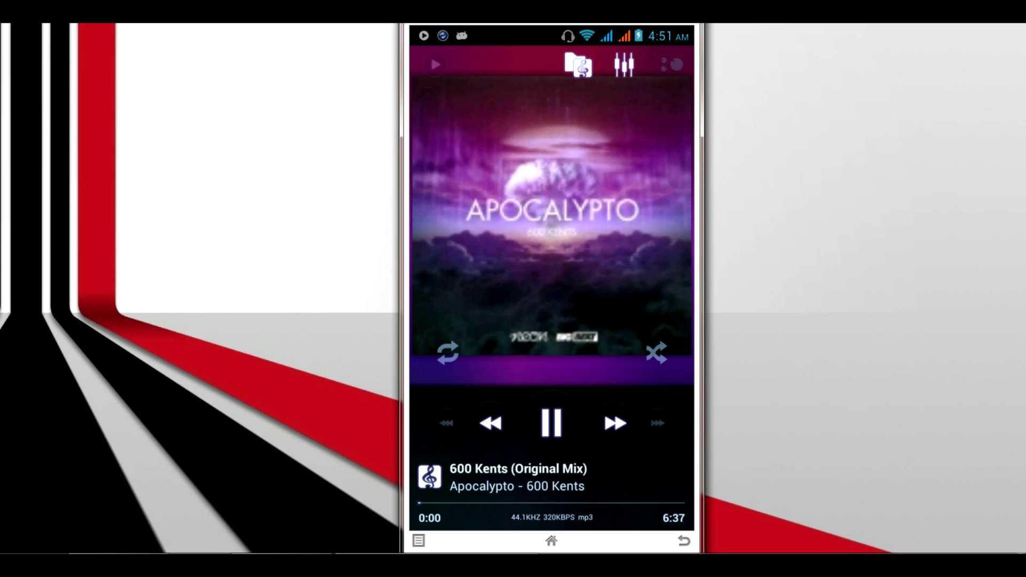
{"action": "left_click", "coordinate": [552, 541]}
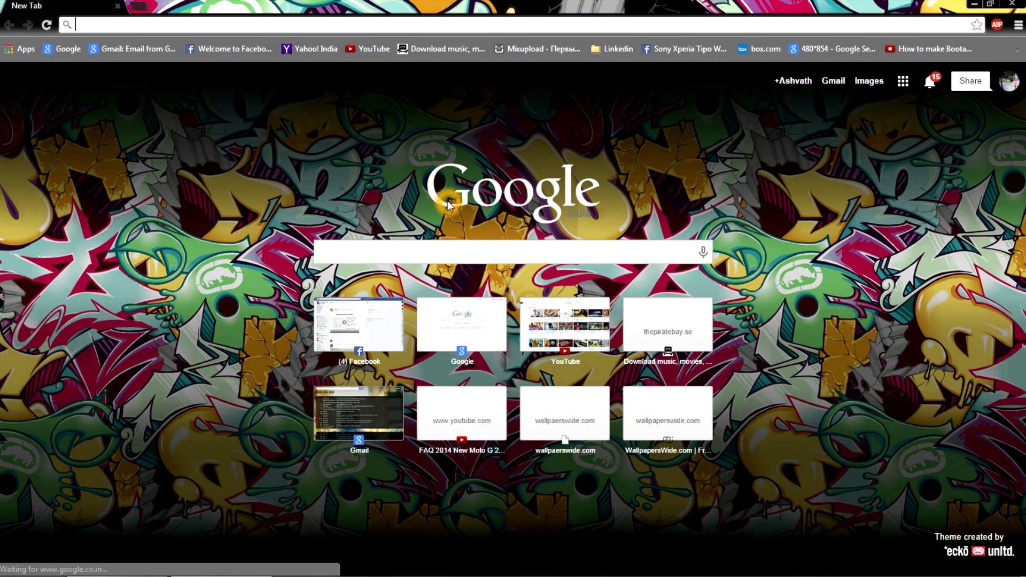
{"action": "type", "text": "http://www.fjsoft.at/en/"}
{"action": "key", "text": "Return"}
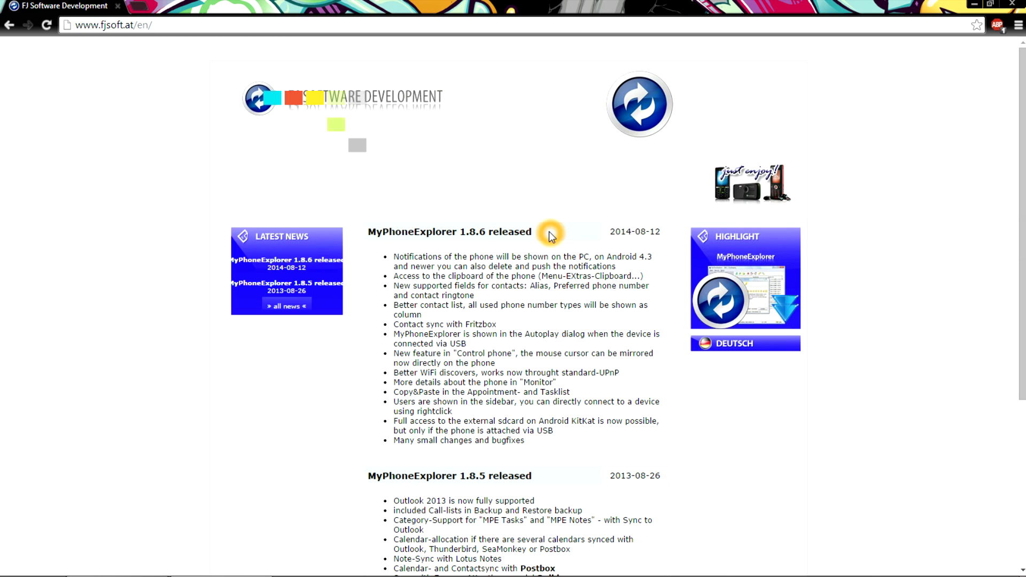
{"action": "scroll", "coordinate": [539, 315], "scroll_direction": "down", "scroll_amount": 10}
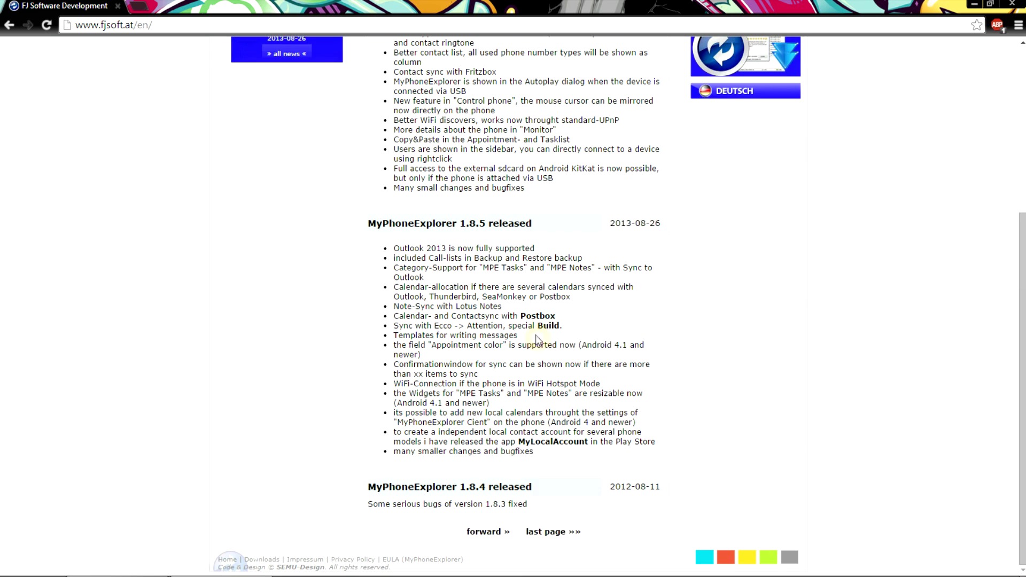
{"action": "scroll", "coordinate": [536, 341], "scroll_direction": "up", "scroll_amount": 9}
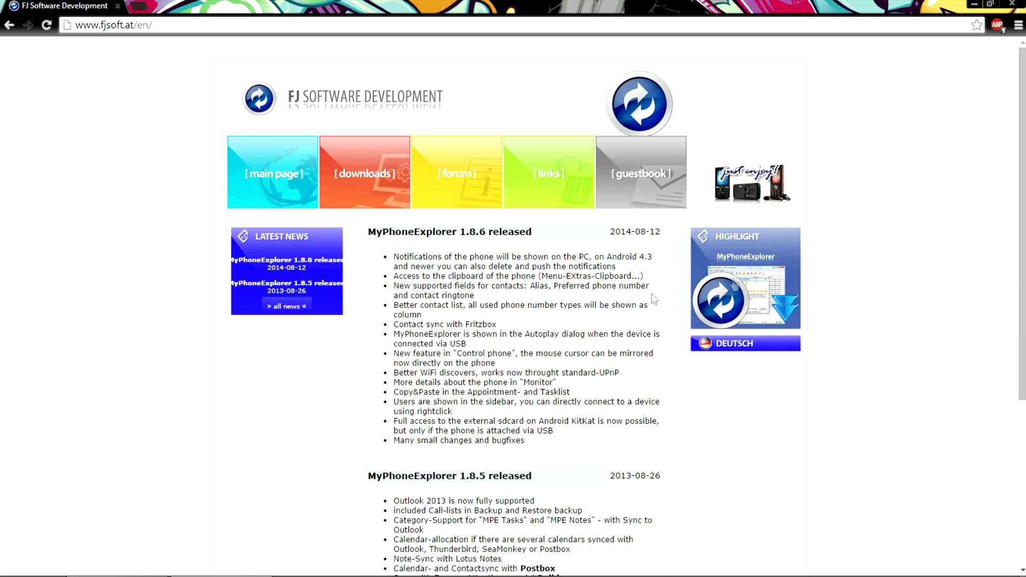
{"action": "left_click", "coordinate": [728, 291]}
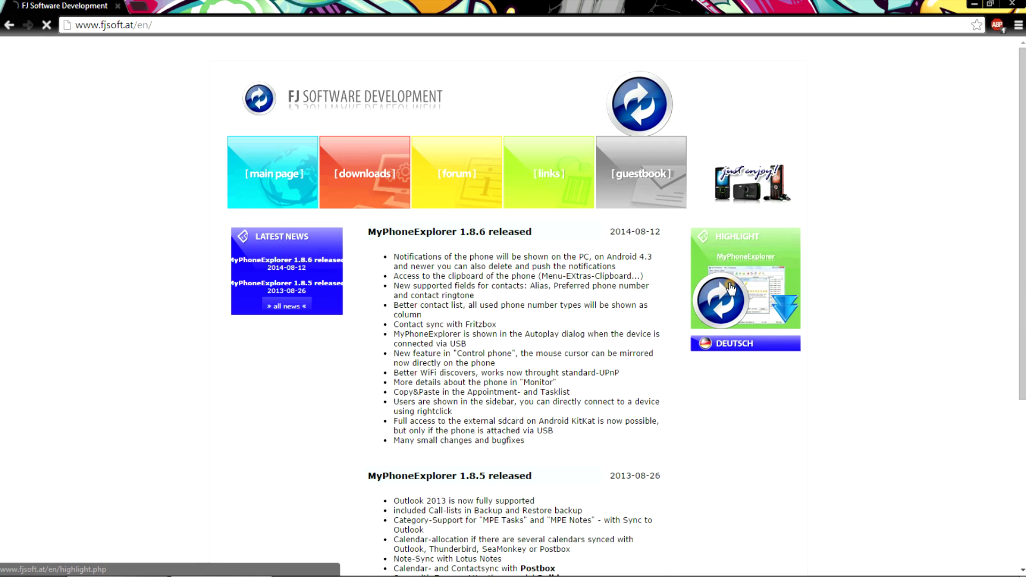
{"action": "left_click", "coordinate": [728, 267]}
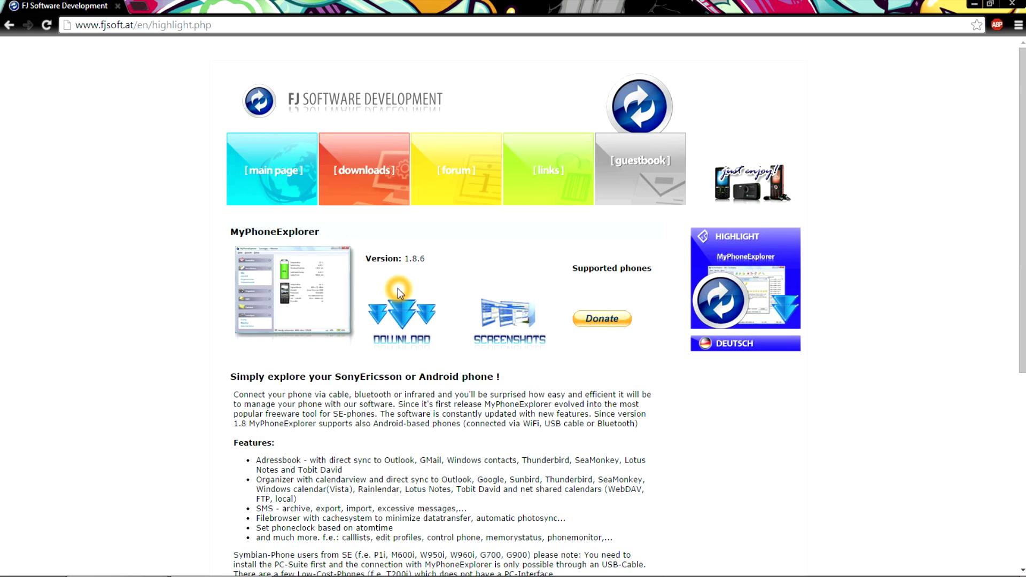
- Follow the download link to the MyPhoneExplorer page on FossHub and download the version 1.8.6 installer
{"action": "scroll", "coordinate": [397, 288], "scroll_direction": "down", "scroll_amount": 1}
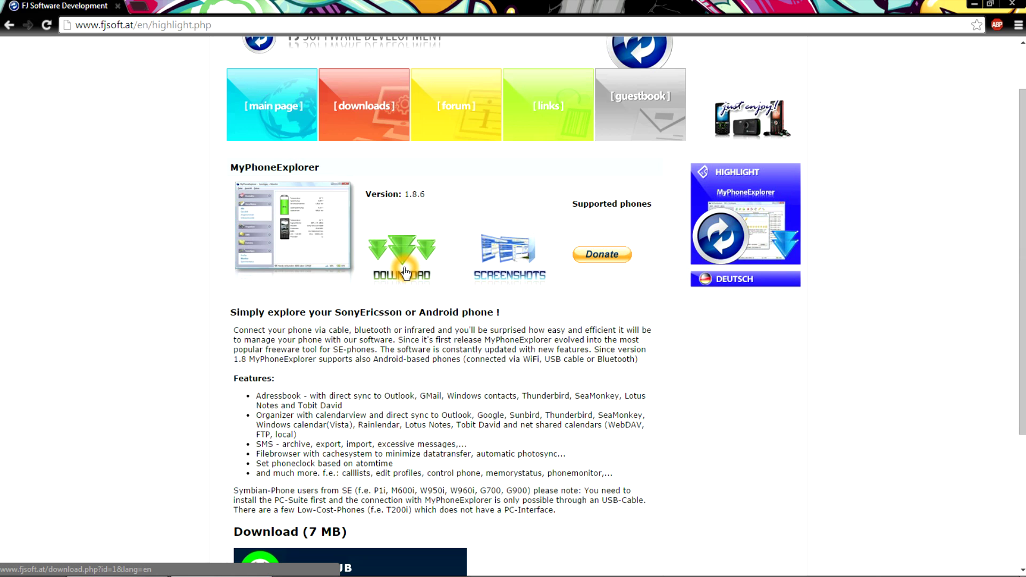
{"action": "left_click", "coordinate": [405, 274]}
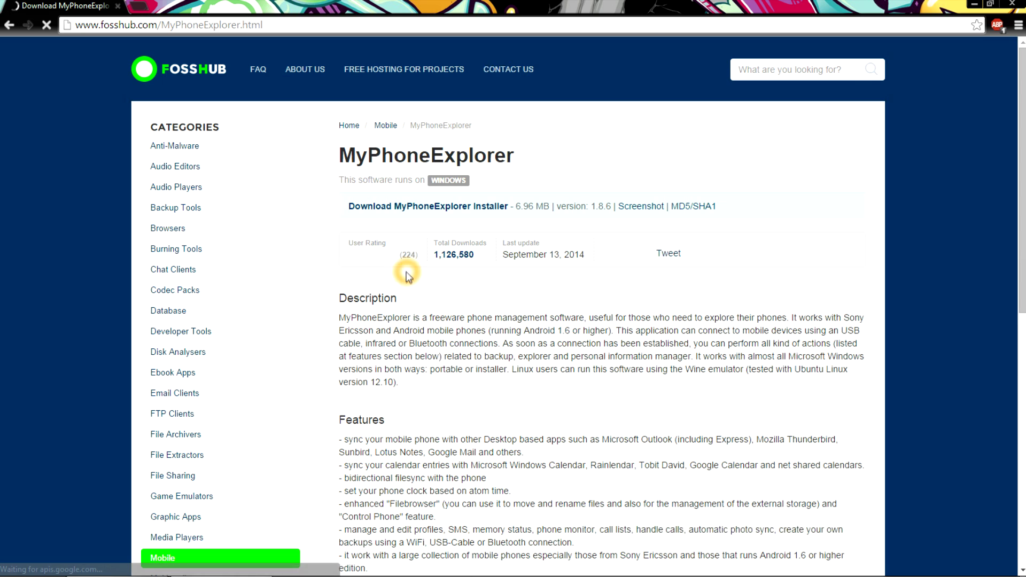
{"action": "left_click", "coordinate": [409, 278]}
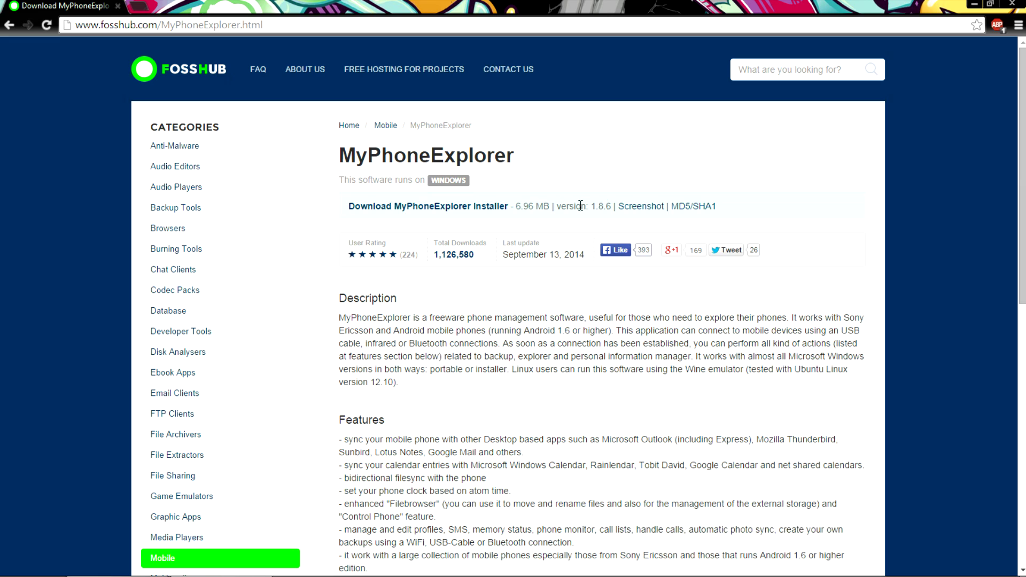
{"action": "left_click", "coordinate": [458, 212]}
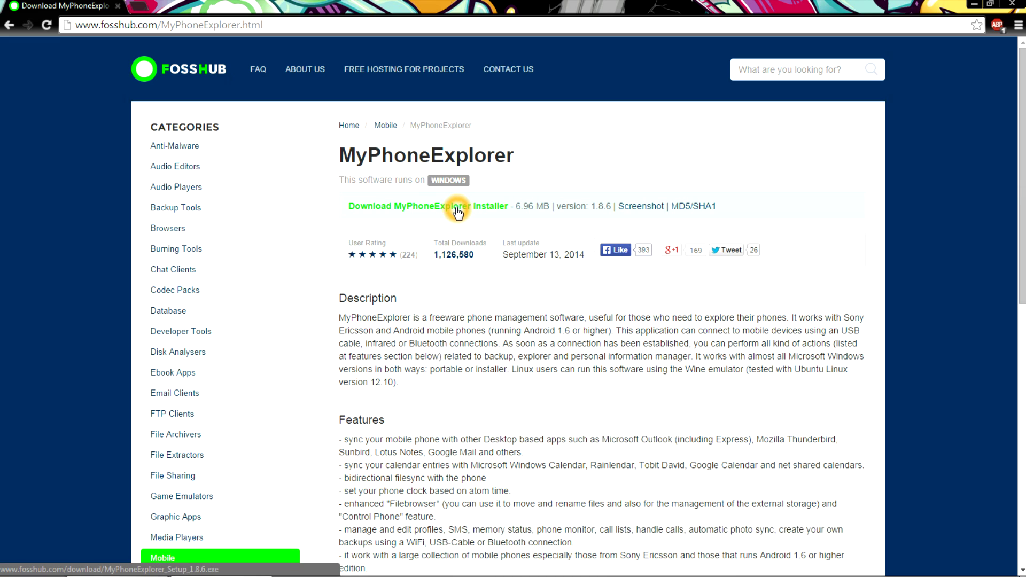
- Switch to the MyPhoneExplorer folder window and launch MyPhoneExplorer from its shortcut
{"action": "key", "text": "super+d"}
{"action": "key", "text": "super+Tab"}
{"action": "key", "text": "super+Tab"}
{"action": "key", "text": "super+Tab"}
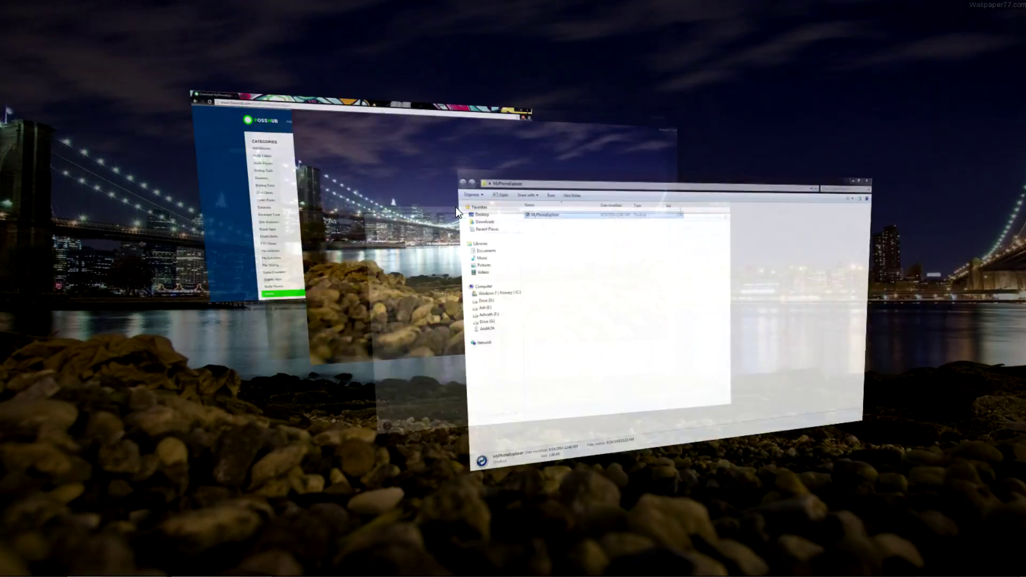
{"action": "key", "text": "super+Tab"}
{"action": "left_click", "coordinate": [177, 89]}
{"action": "double_click", "coordinate": [233, 79]}
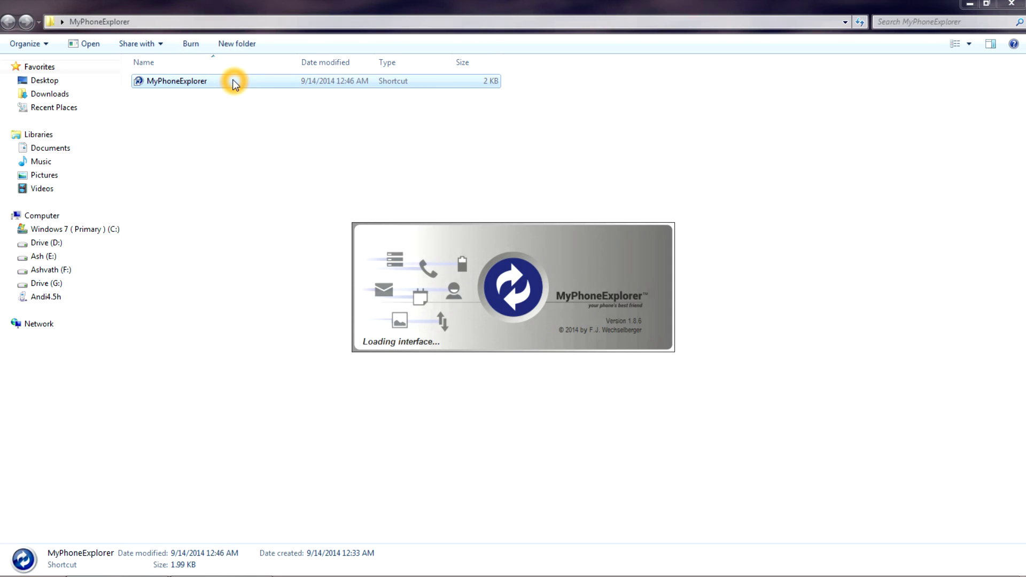
- Show the SIM1 contacts, then set the phone connection to USB cable in the settings, cancelling the broadband dial-up
{"action": "left_click", "coordinate": [48, 110]}
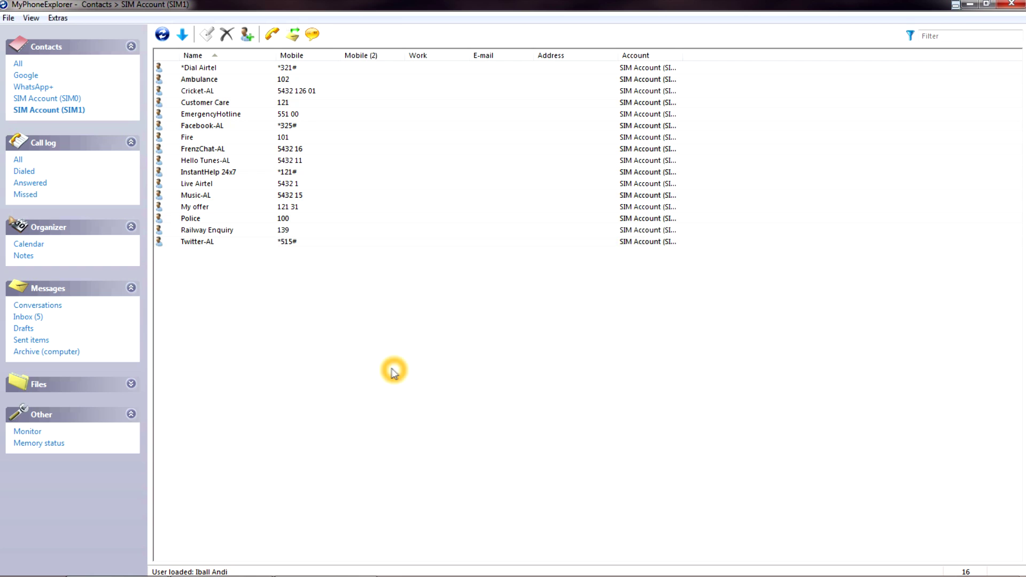
{"action": "left_click", "coordinate": [8, 17]}
{"action": "left_click", "coordinate": [34, 61]}
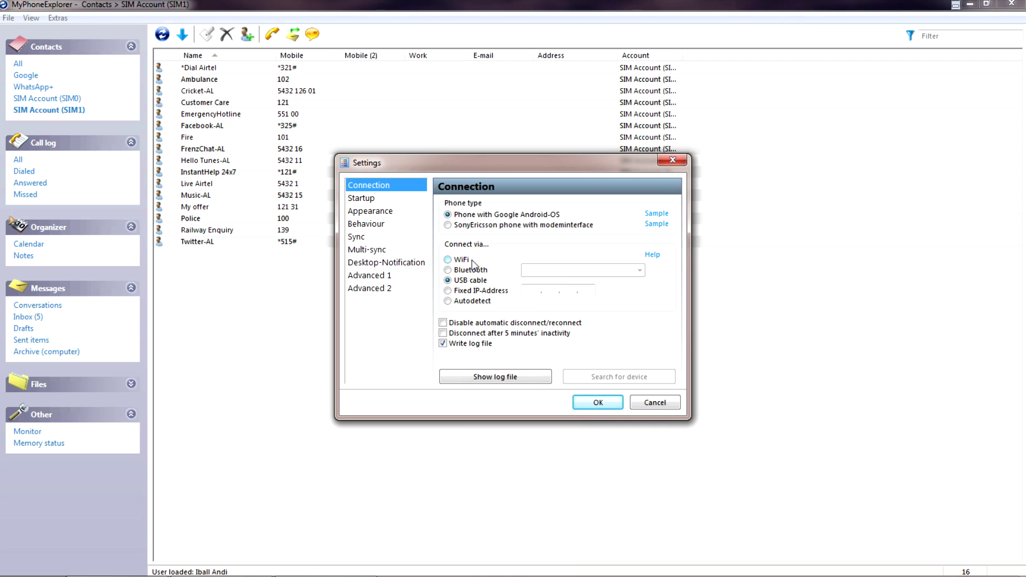
{"action": "left_click", "coordinate": [479, 280]}
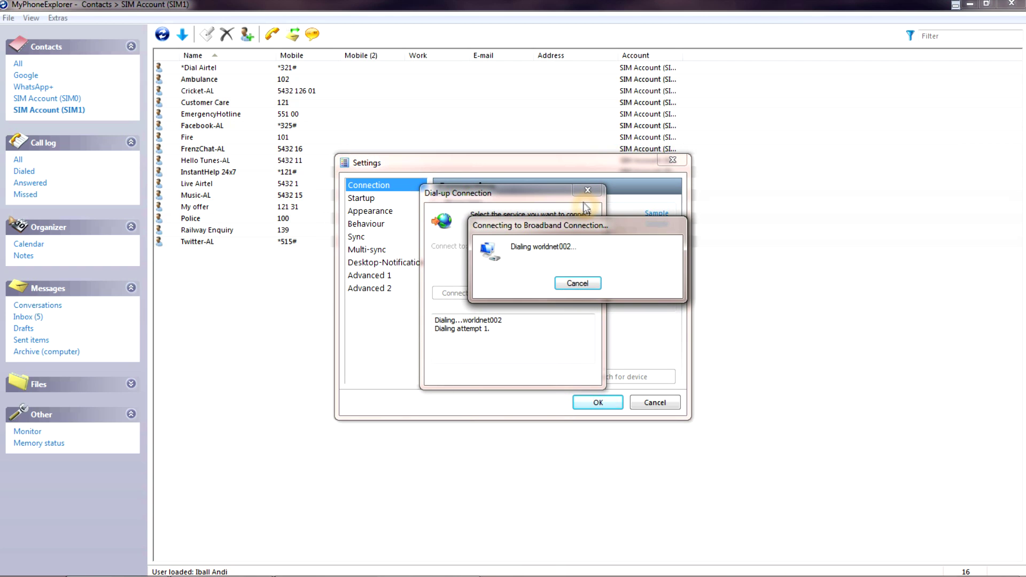
{"action": "left_click", "coordinate": [579, 280]}
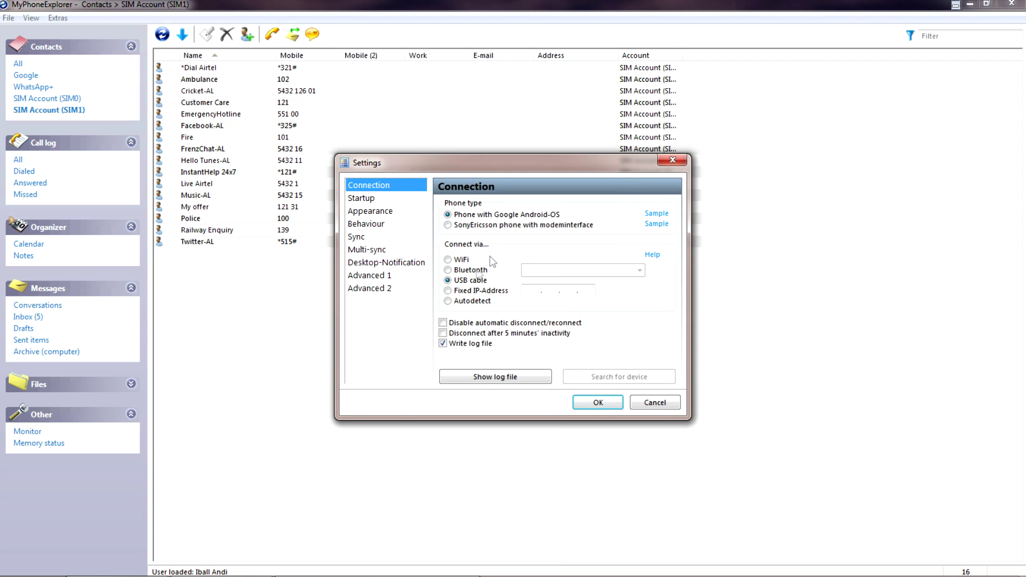
{"action": "left_click", "coordinate": [462, 283]}
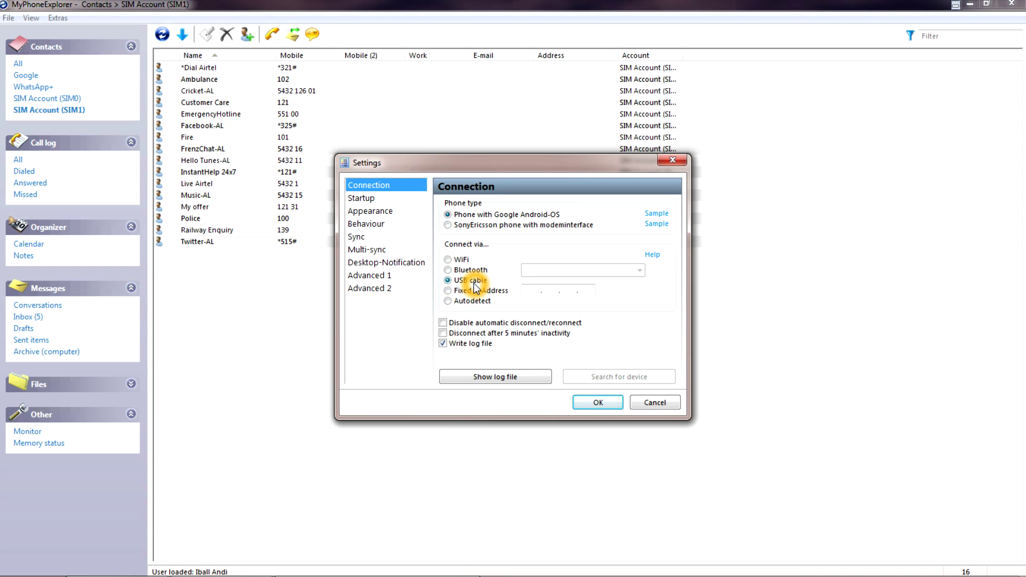
{"action": "left_click", "coordinate": [588, 405]}
- Connect MyPhoneExplorer to the phone
{"action": "left_click", "coordinate": [454, 379]}
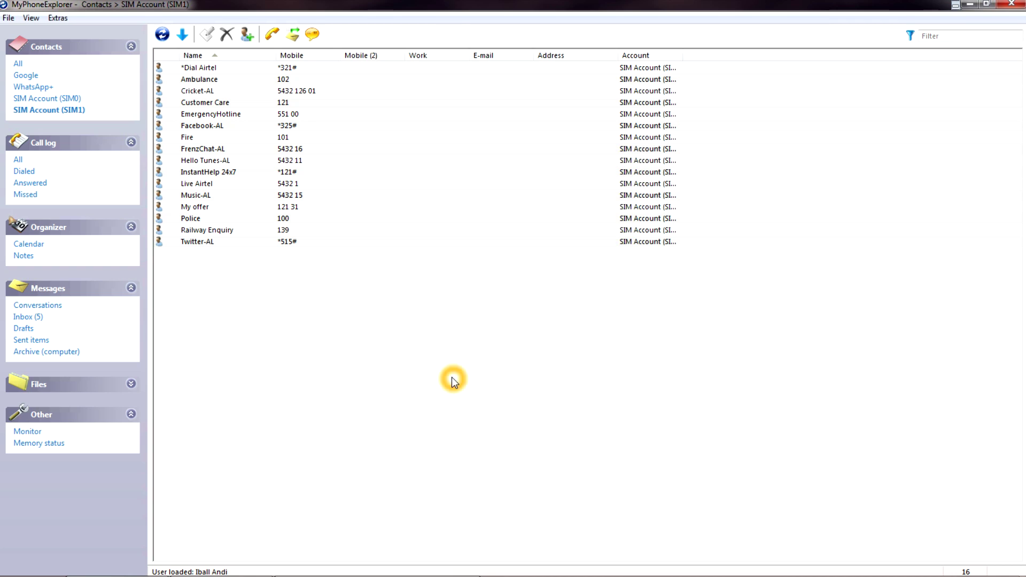
{"action": "left_click", "coordinate": [199, 254]}
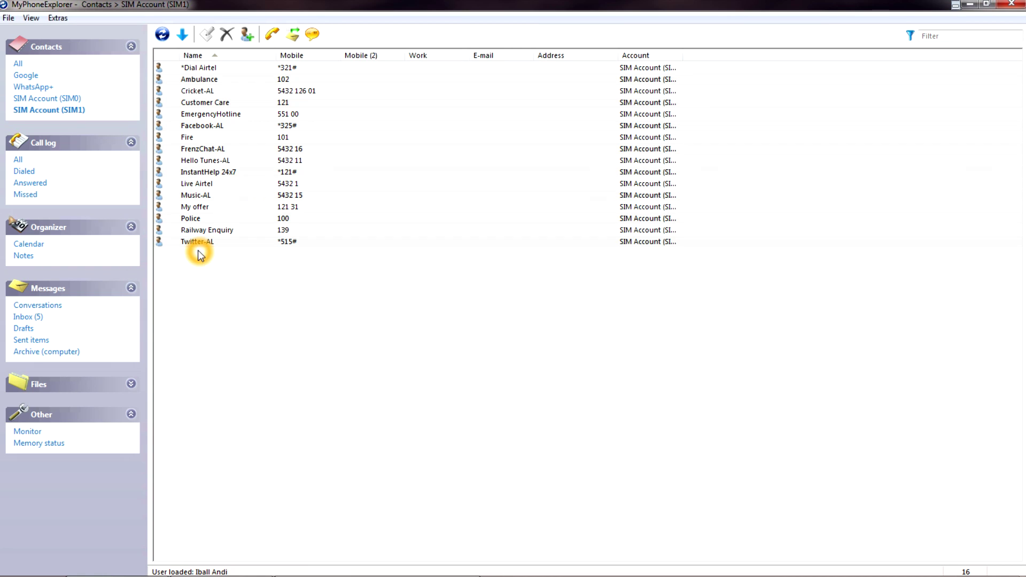
{"action": "left_click", "coordinate": [8, 17]}
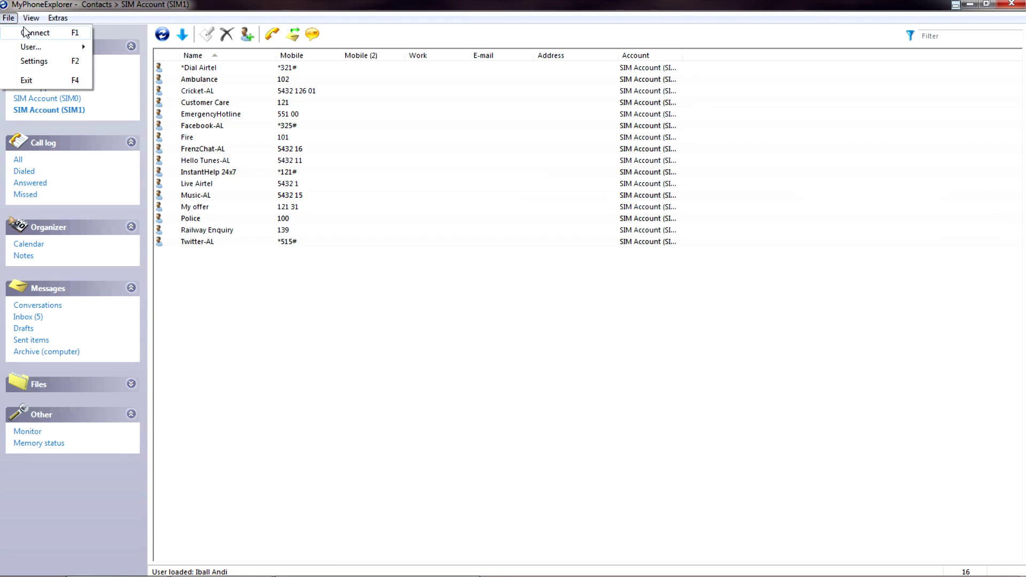
{"action": "left_click", "coordinate": [26, 33]}
{"action": "left_click", "coordinate": [248, 277]}
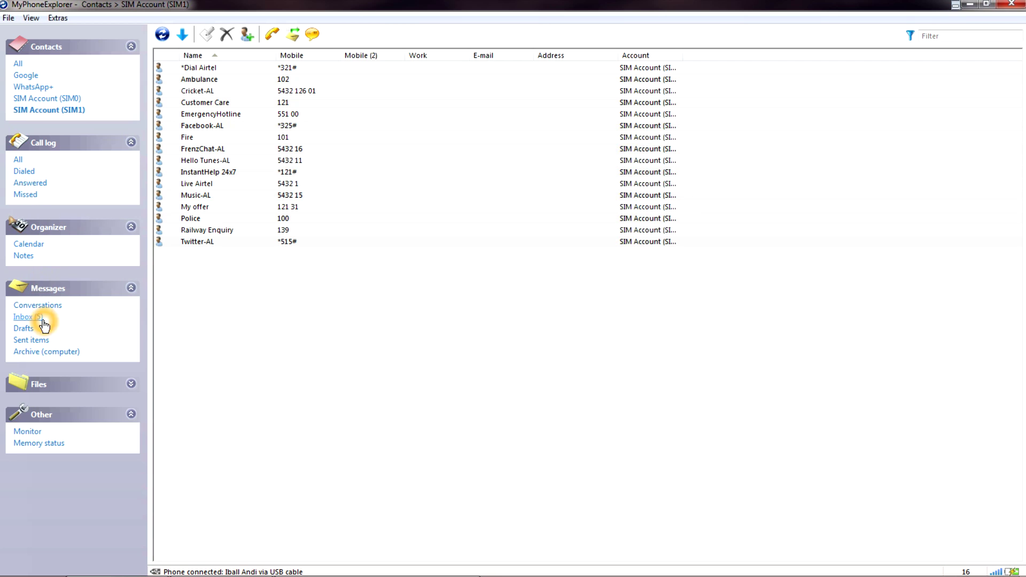
- Examine the phone's battery and hardware monitor and go back to the SIM1 contacts
{"action": "left_click", "coordinate": [27, 443]}
{"action": "left_click", "coordinate": [30, 432]}
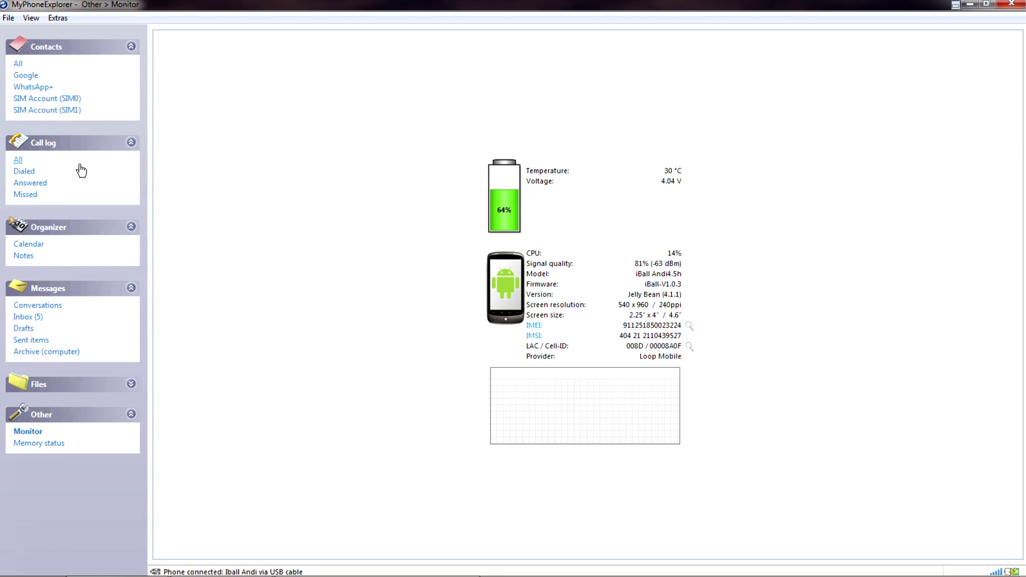
{"action": "left_click", "coordinate": [54, 113]}
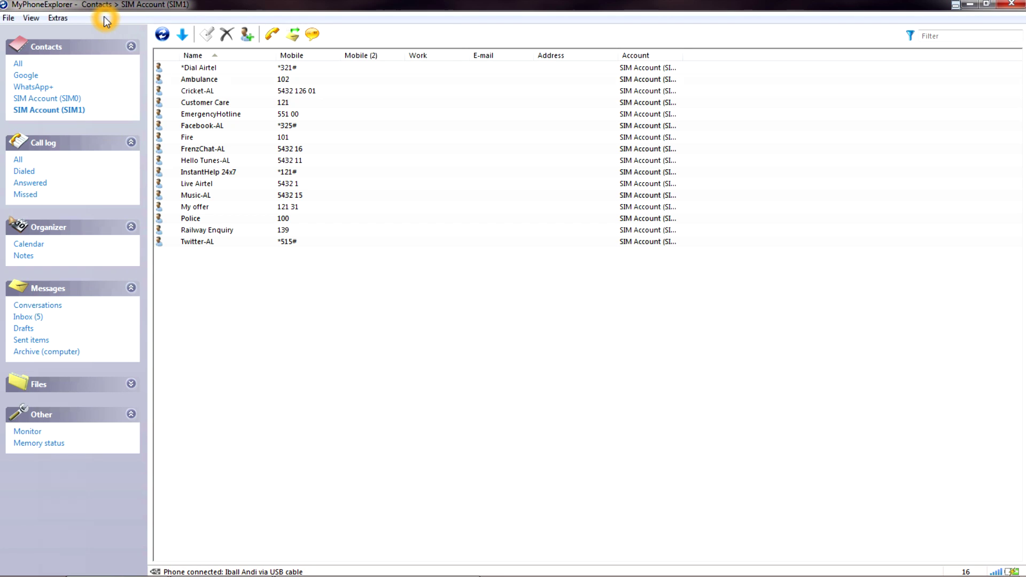
- Open the phone control window showing the phone's screen and turn on automatic refresh
{"action": "left_click", "coordinate": [58, 18]}
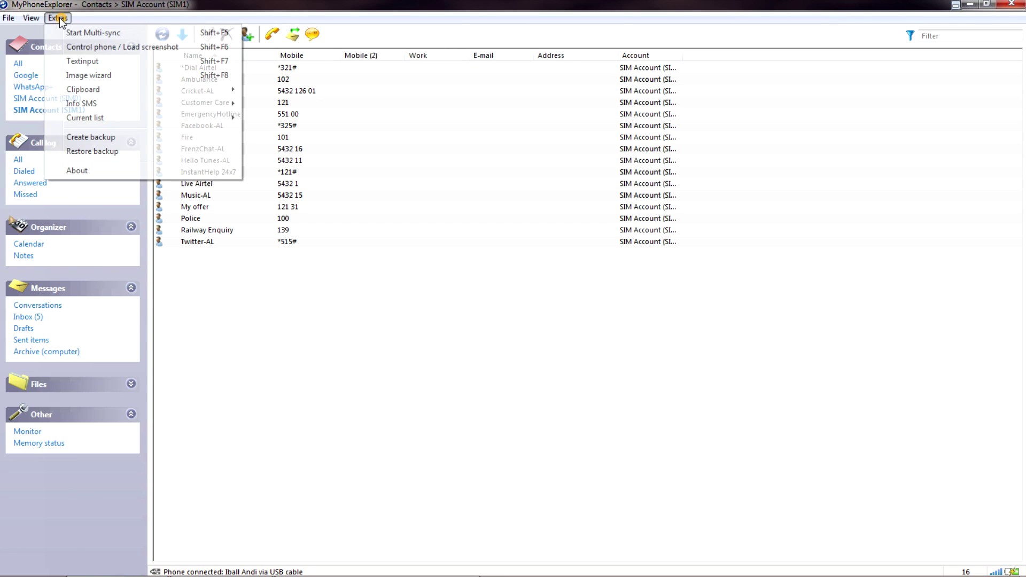
{"action": "left_click", "coordinate": [92, 49]}
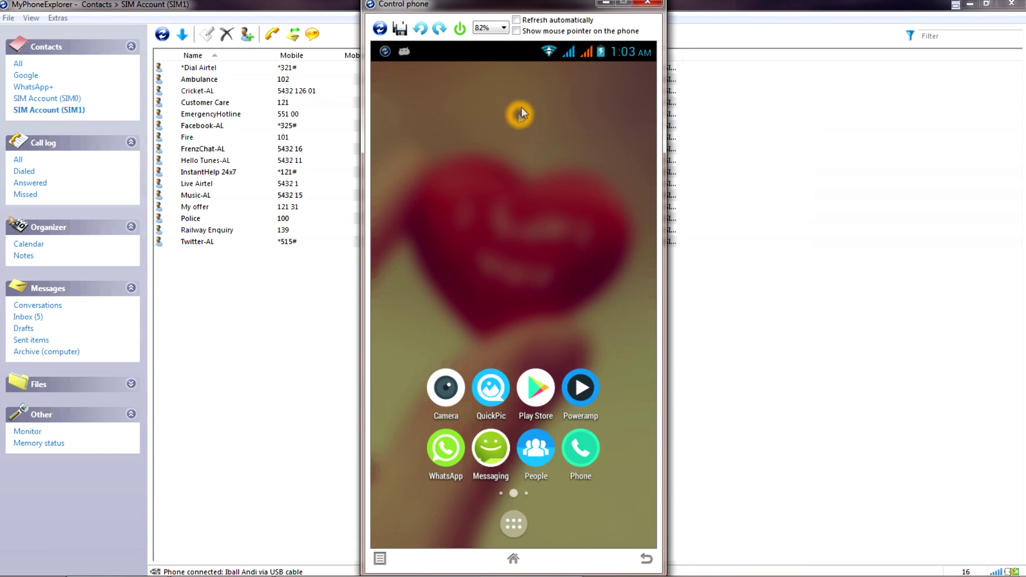
{"action": "left_click", "coordinate": [517, 20]}
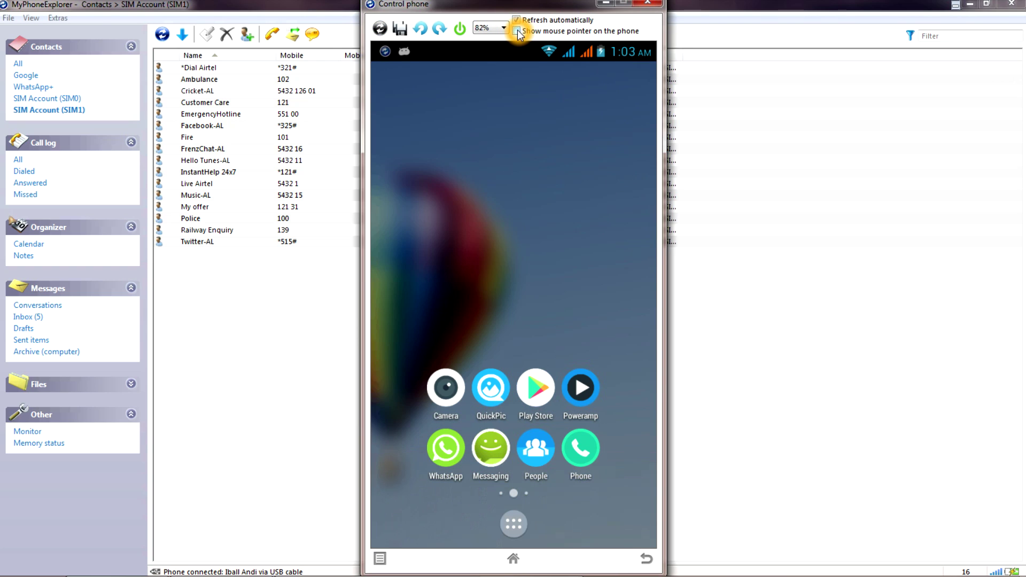
- Try showing the mouse pointer on the phone, and switch back to automatic screen refresh
{"action": "left_click", "coordinate": [517, 32]}
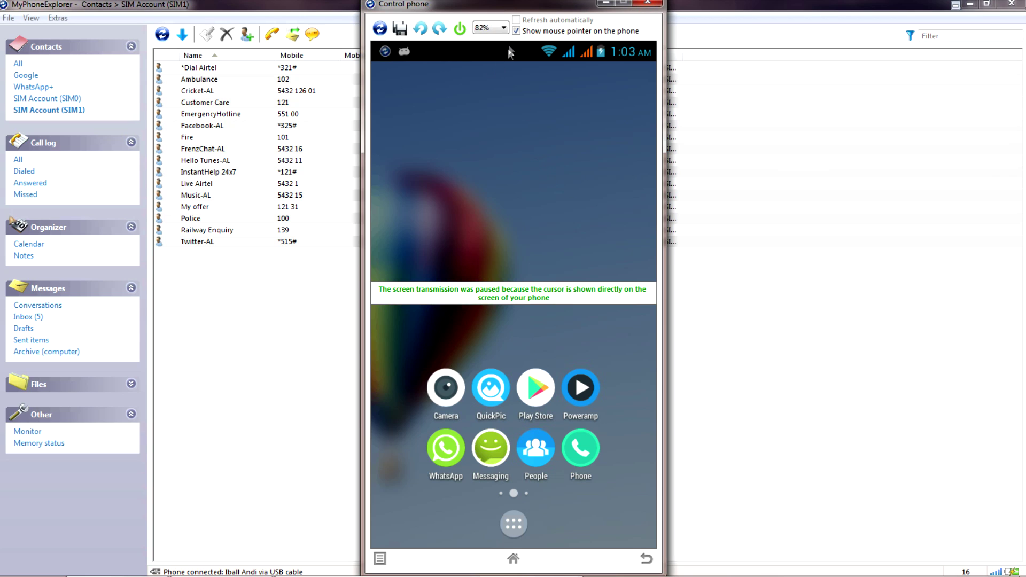
{"action": "left_click", "coordinate": [517, 31]}
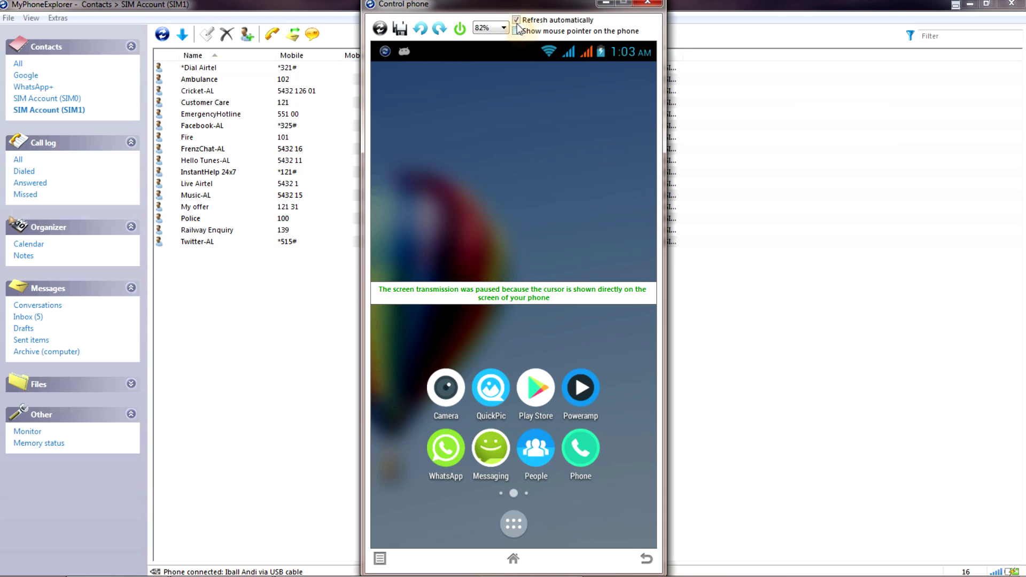
{"action": "left_click", "coordinate": [516, 19]}
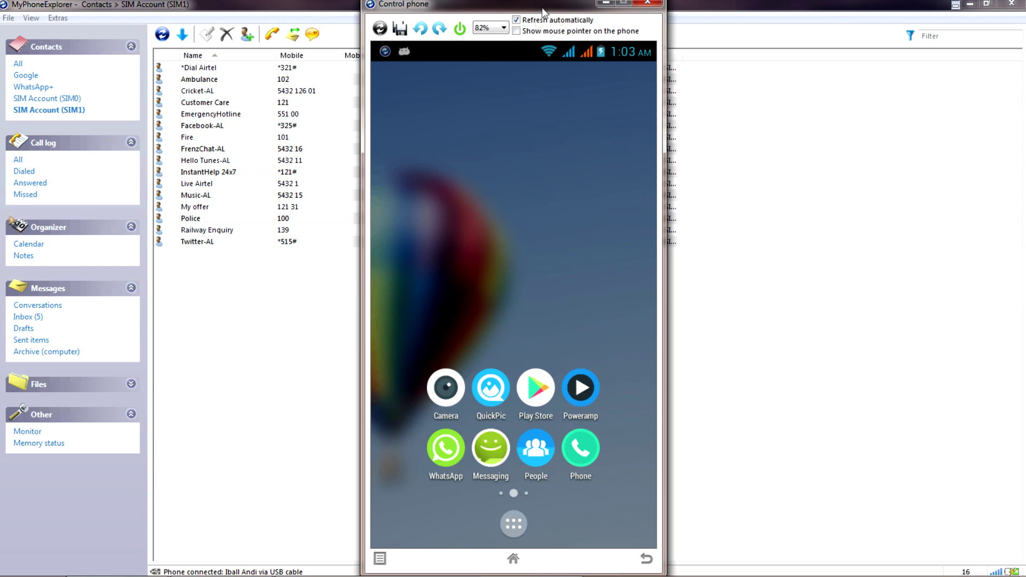
- Minimize the main MyPhoneExplorer window and the folder window, leaving the phone control window over the refreshed desktop
{"action": "left_click", "coordinate": [970, 5]}
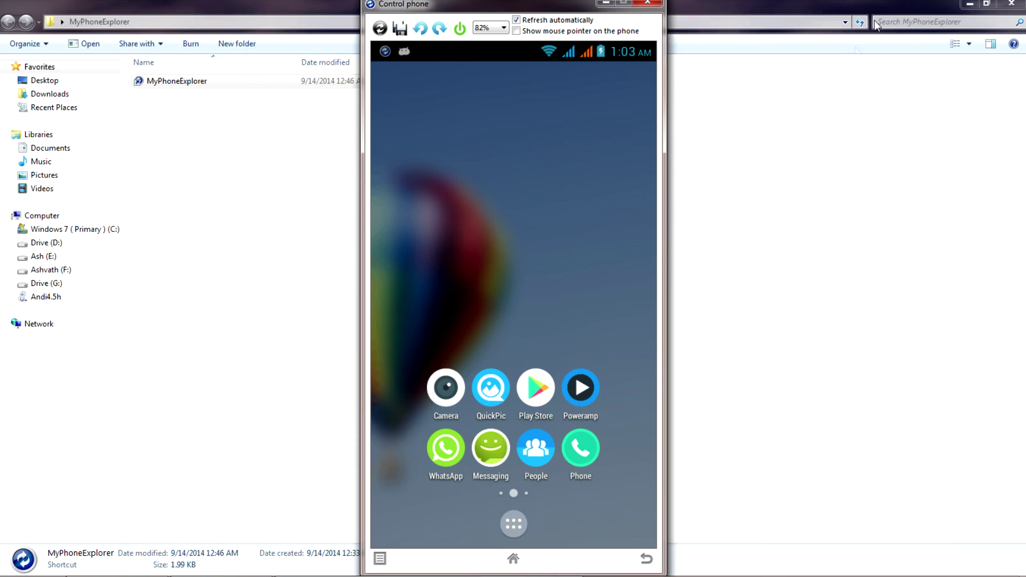
{"action": "left_click", "coordinate": [971, 4]}
{"action": "right_click", "coordinate": [731, 83]}
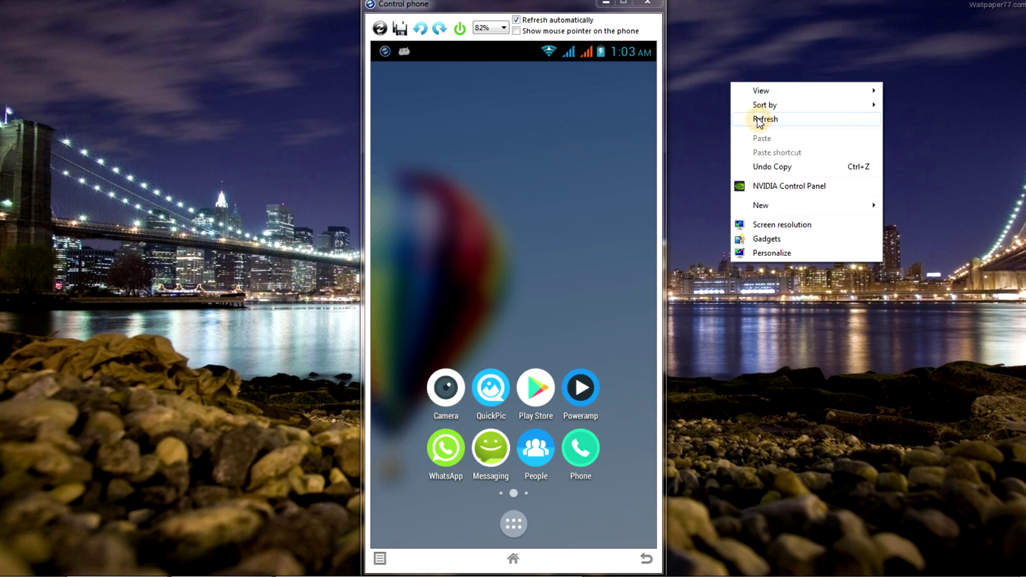
{"action": "left_click", "coordinate": [759, 121]}
{"action": "left_click", "coordinate": [596, 255]}
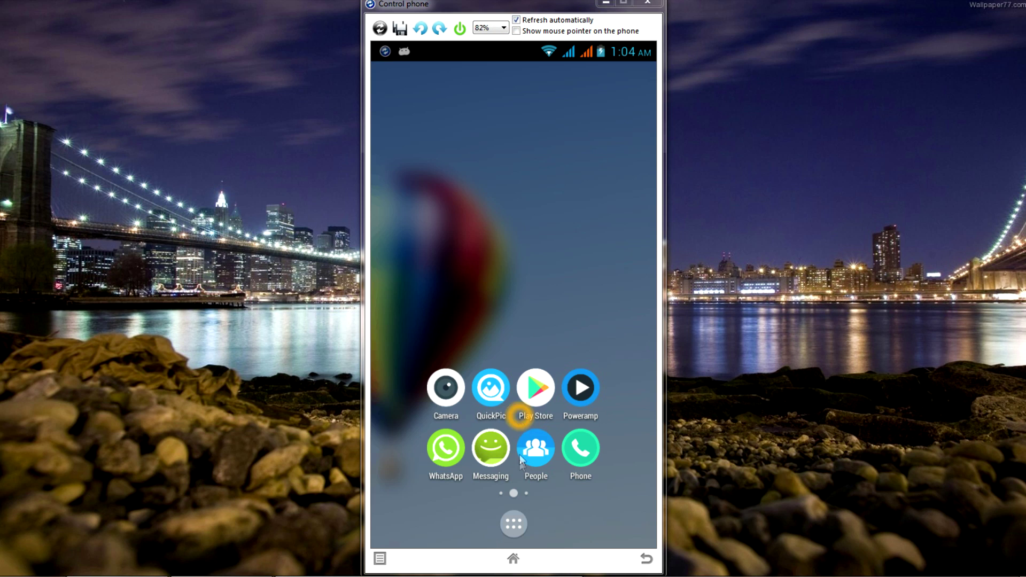
- Open the phone's app drawer, browse its app pages forward and back, and return to the phone's home screen
{"action": "left_click", "coordinate": [517, 526]}
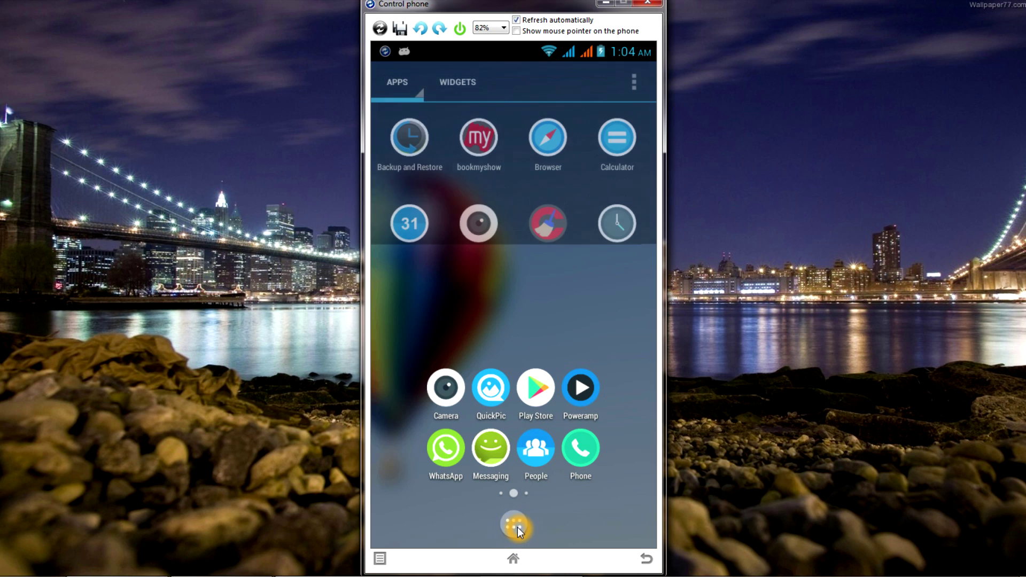
{"action": "left_click_drag", "start_coordinate": [610, 339], "coordinate": [361, 345]}
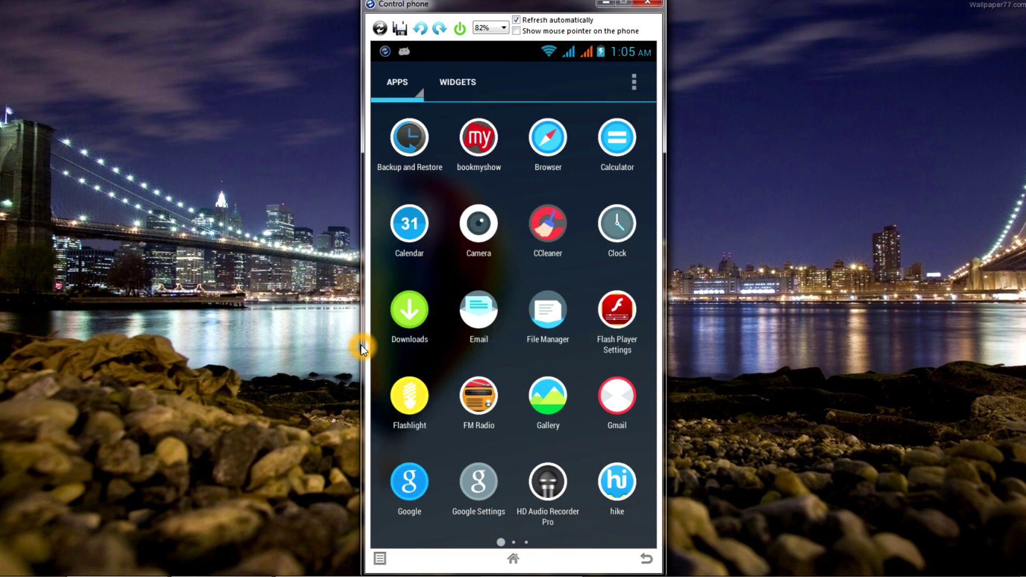
{"action": "left_click_drag", "start_coordinate": [607, 334], "coordinate": [355, 333]}
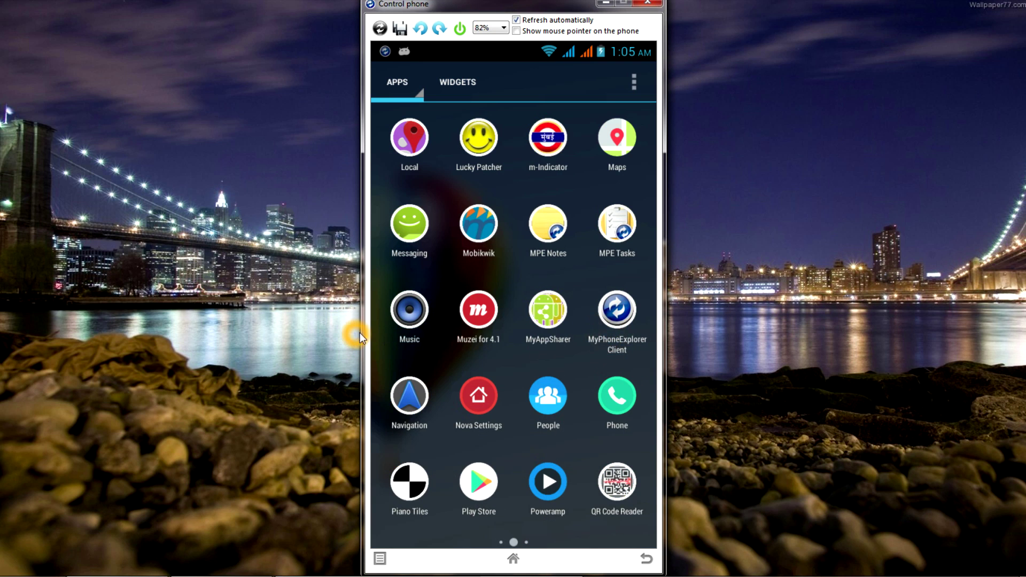
{"action": "left_click_drag", "start_coordinate": [425, 317], "coordinate": [751, 336]}
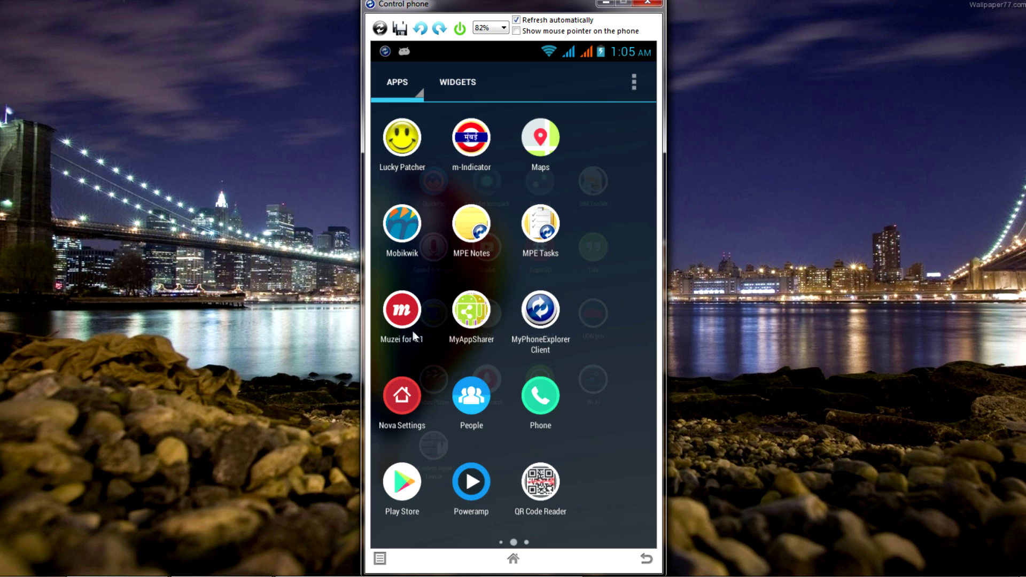
{"action": "left_click_drag", "start_coordinate": [413, 332], "coordinate": [662, 343]}
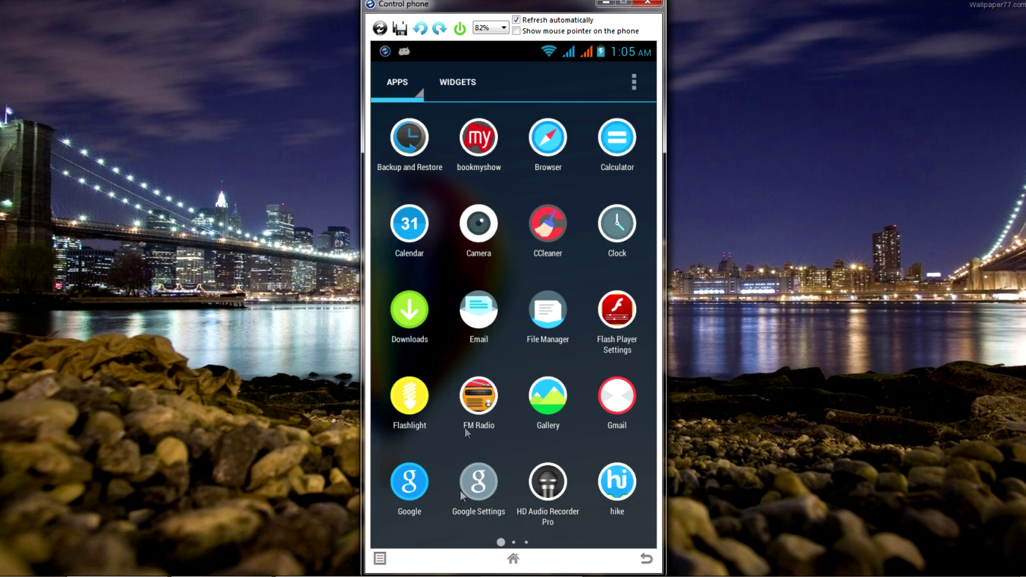
{"action": "left_click", "coordinate": [515, 560]}
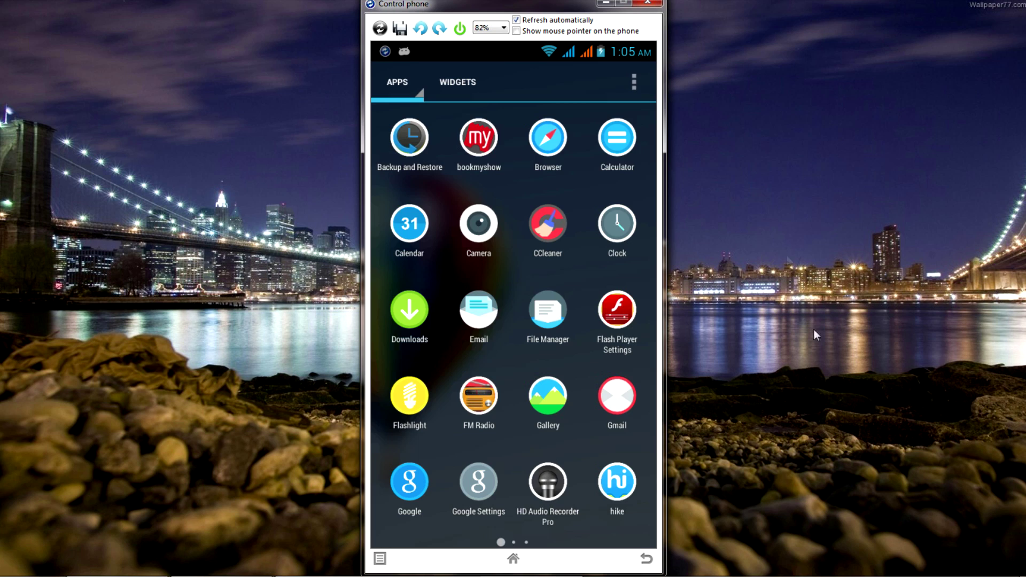
{"action": "right_click", "coordinate": [757, 179]}
{"action": "left_click", "coordinate": [786, 215]}
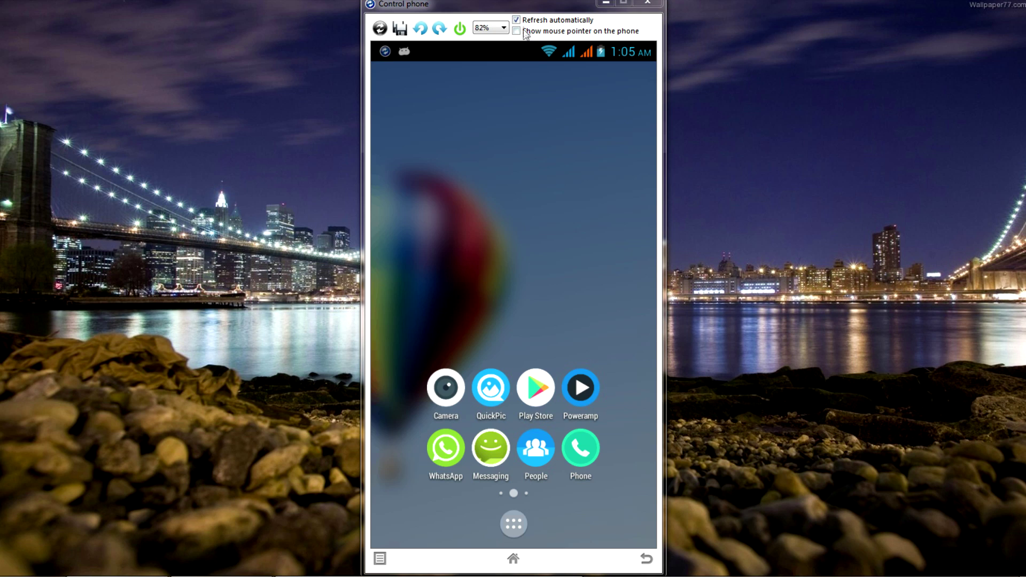
{"action": "right_click", "coordinate": [727, 180]}
{"action": "left_click", "coordinate": [752, 216]}
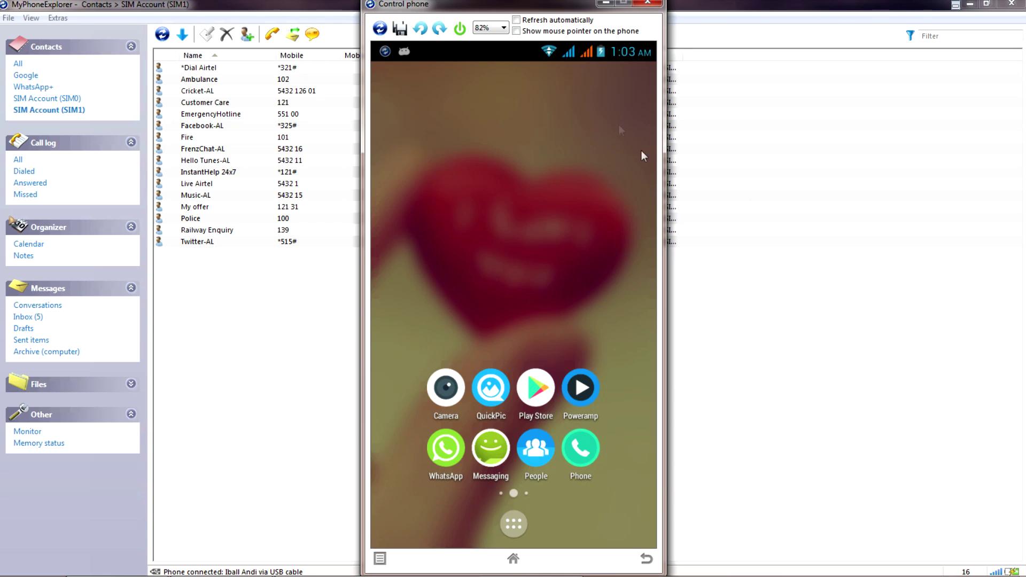
- Toggle the mouse pointer display on the phone on and off, and minimize the windows behind the phone control window
{"action": "left_click", "coordinate": [516, 30]}
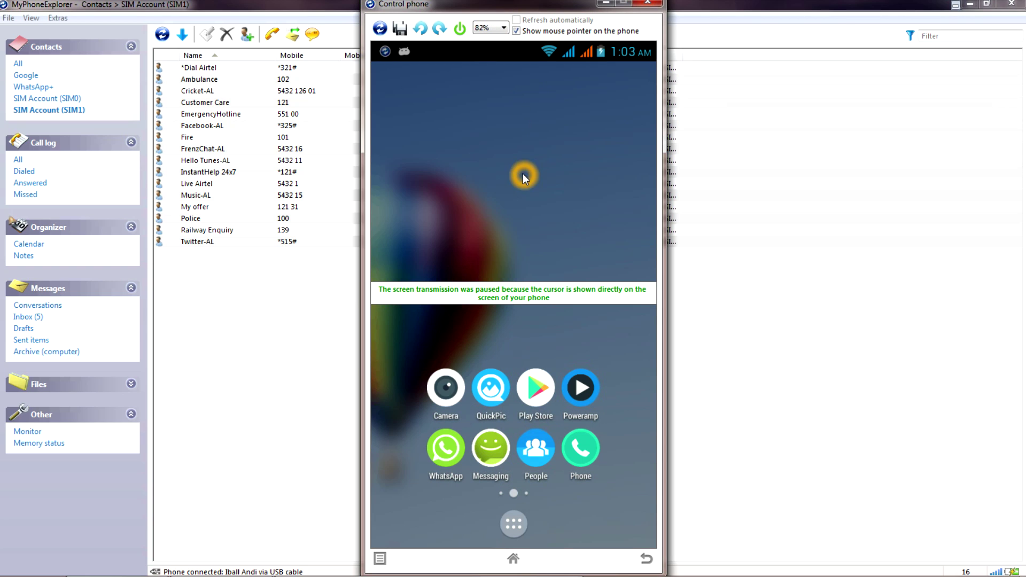
{"action": "left_click", "coordinate": [517, 30]}
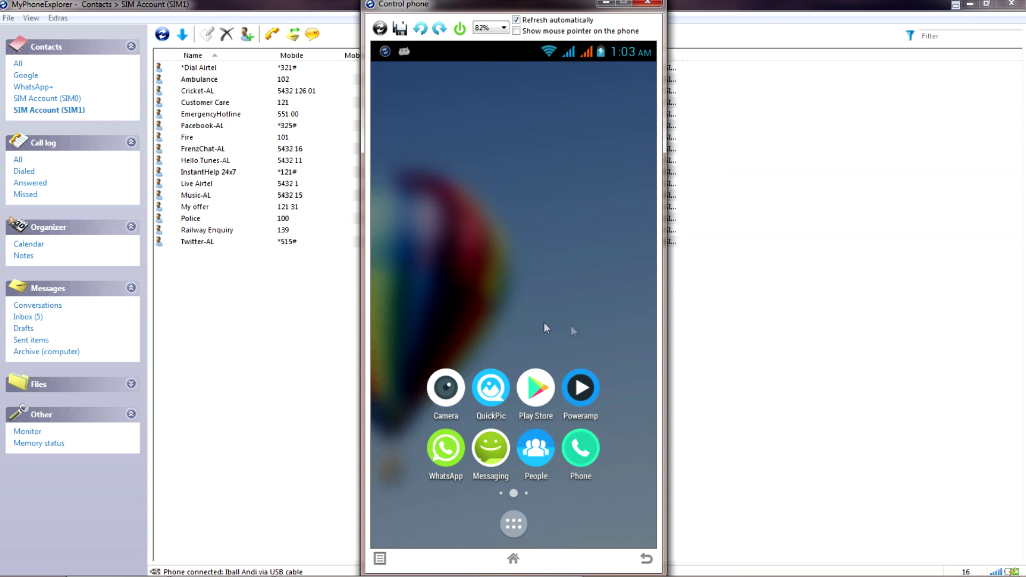
{"action": "left_click", "coordinate": [971, 4]}
{"action": "left_click", "coordinate": [970, 4]}
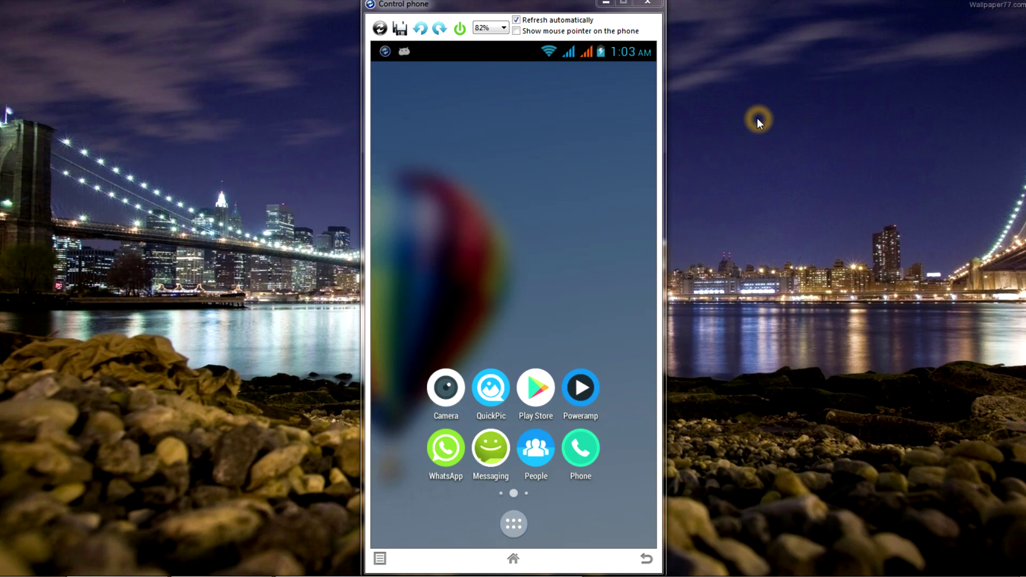